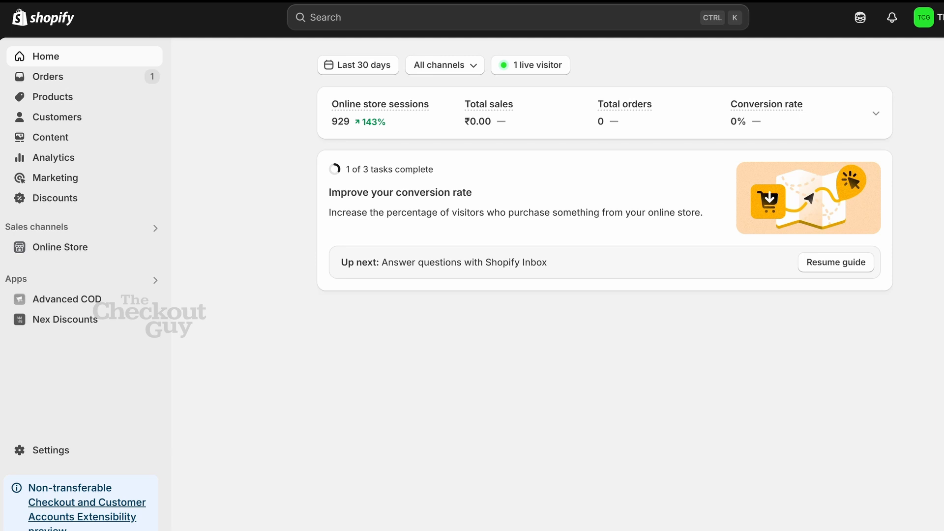
# - Start a new discount in the Nex Discounts app and title it "FLAT 200 OFF"
pyautogui.click(121, 328)
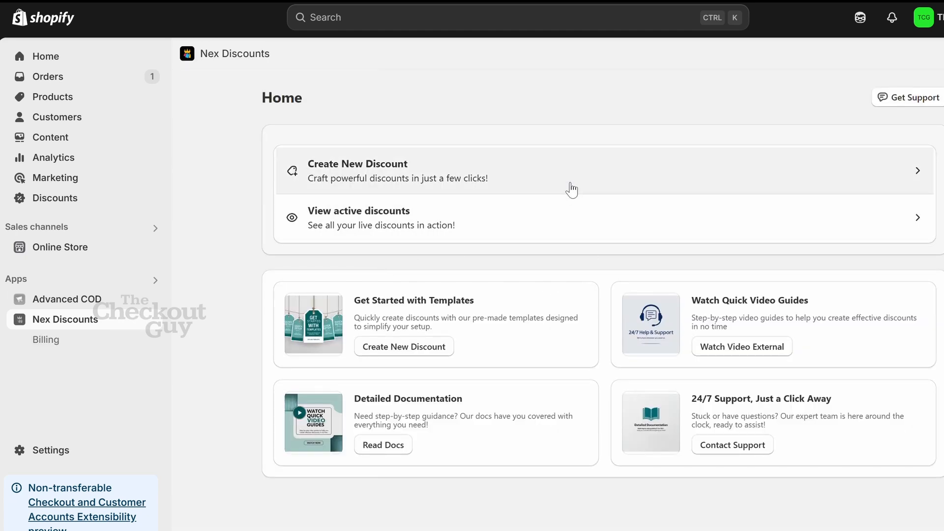
pyautogui.click(572, 190)
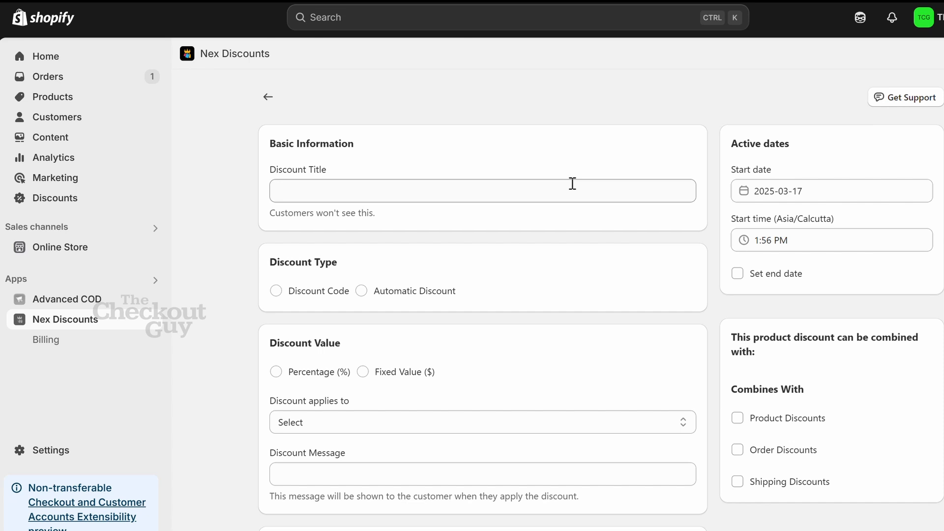
pyautogui.click(572, 187)
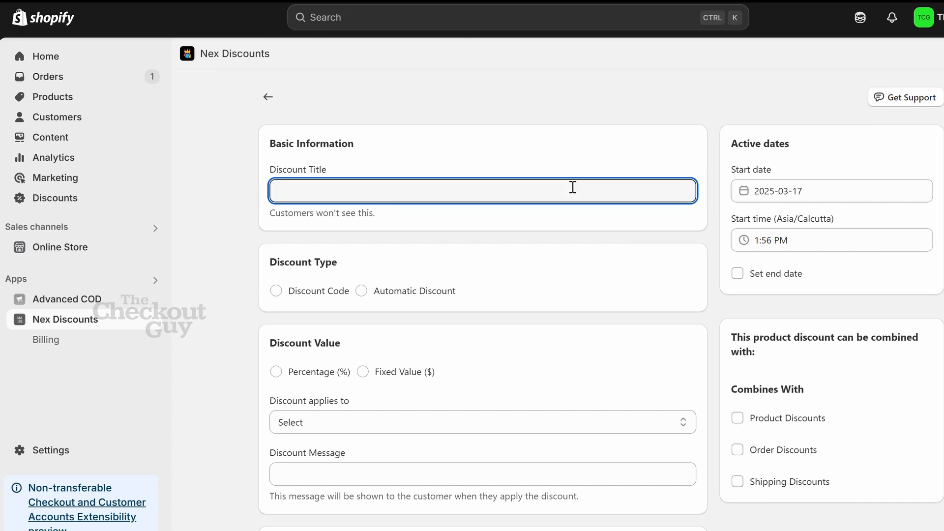
pyautogui.write('FLAT ')
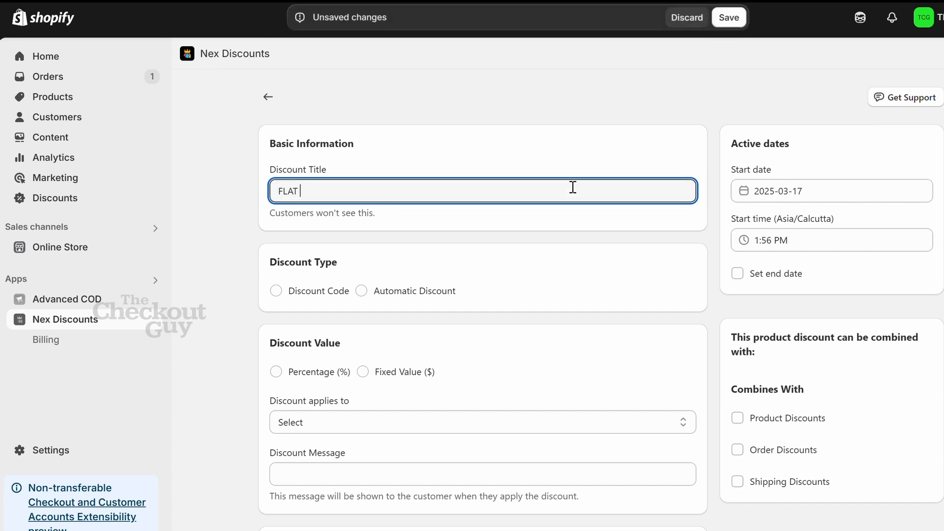
pyautogui.write('200 OFF')
# - Set the discount type to Discount Code and reuse the title "FLAT 200 OFF" as the code
pyautogui.tripleClick(573, 188)
pyautogui.hotkey('ctrl', 'c')
pyautogui.click(522, 136)
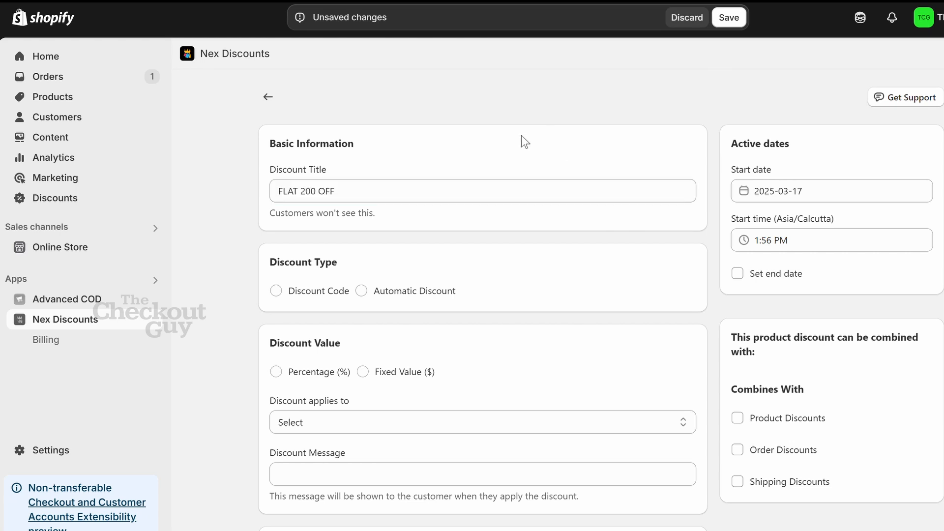
pyautogui.click(309, 292)
pyautogui.click(313, 341)
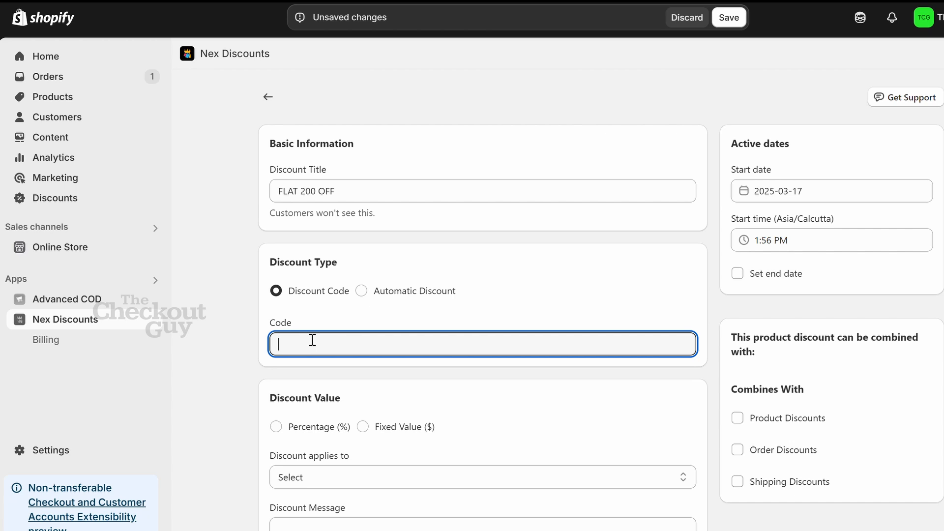
pyautogui.hotkey('ctrl', 'v')
pyautogui.click(476, 189)
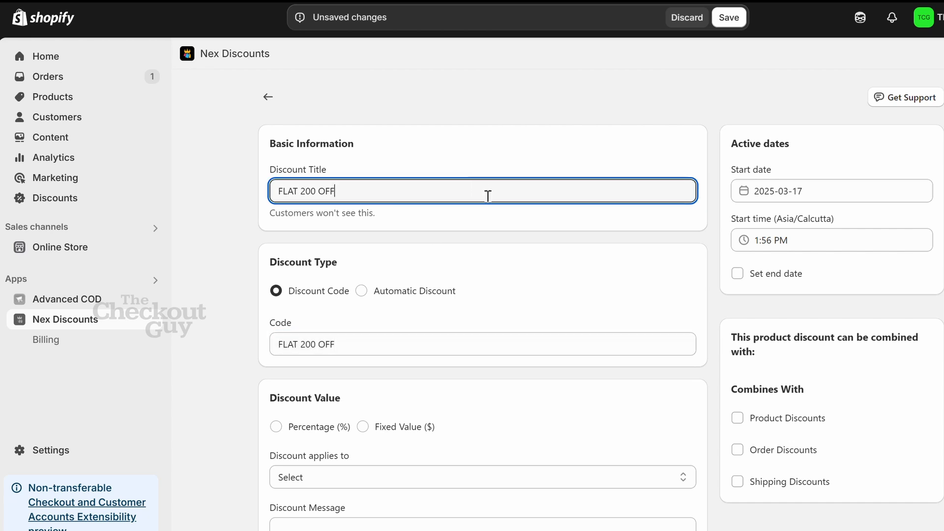
# - Set the discount value to a fixed 200 and apply it to all products
pyautogui.scroll(-1, 594, 334)
pyautogui.scroll(-4, 594, 334)
pyautogui.click(303, 210)
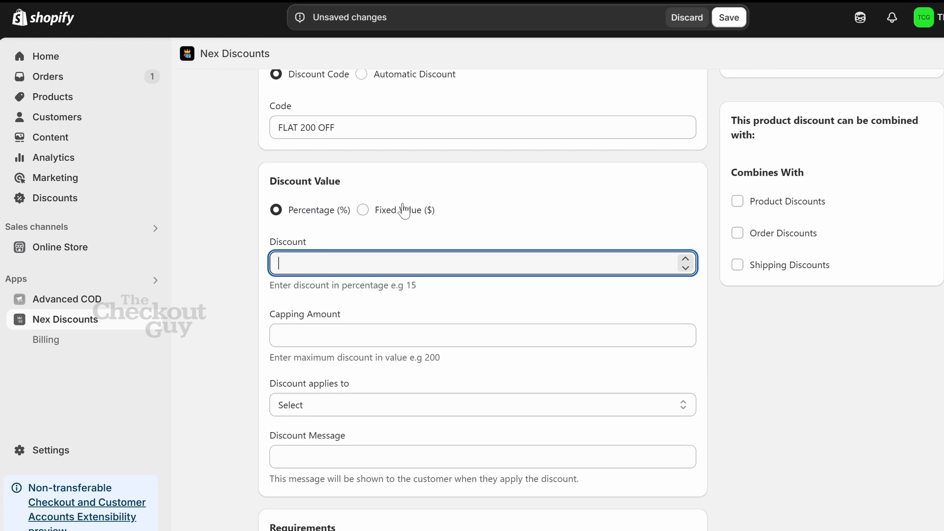
pyautogui.click(403, 211)
pyautogui.click(395, 263)
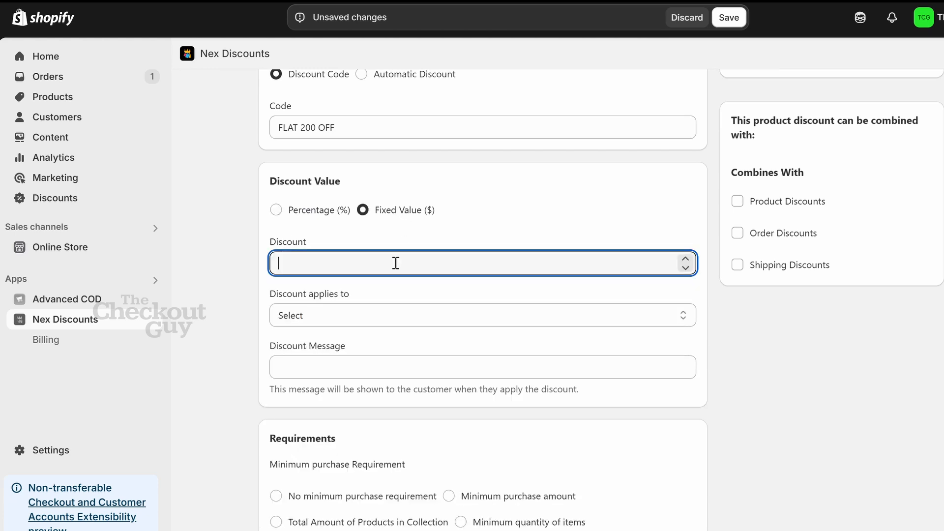
pyautogui.write('200')
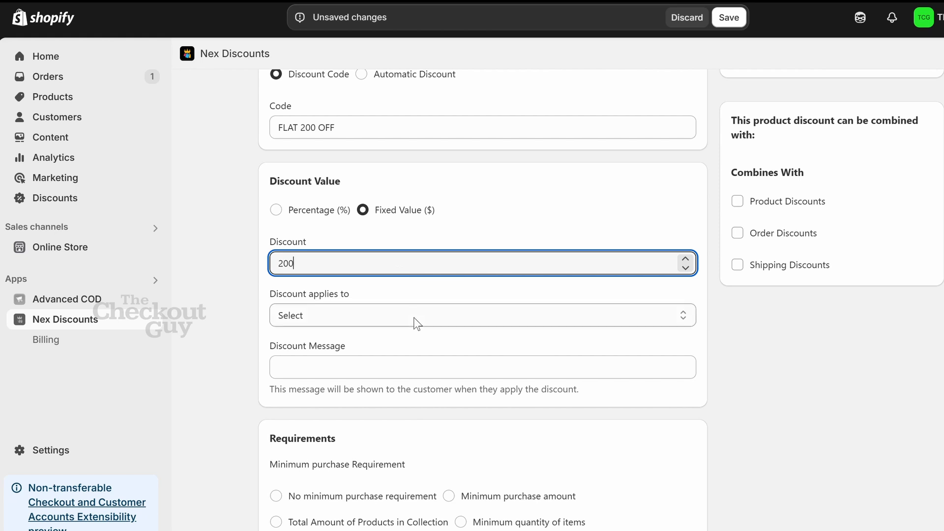
pyautogui.click(421, 306)
pyautogui.click(424, 352)
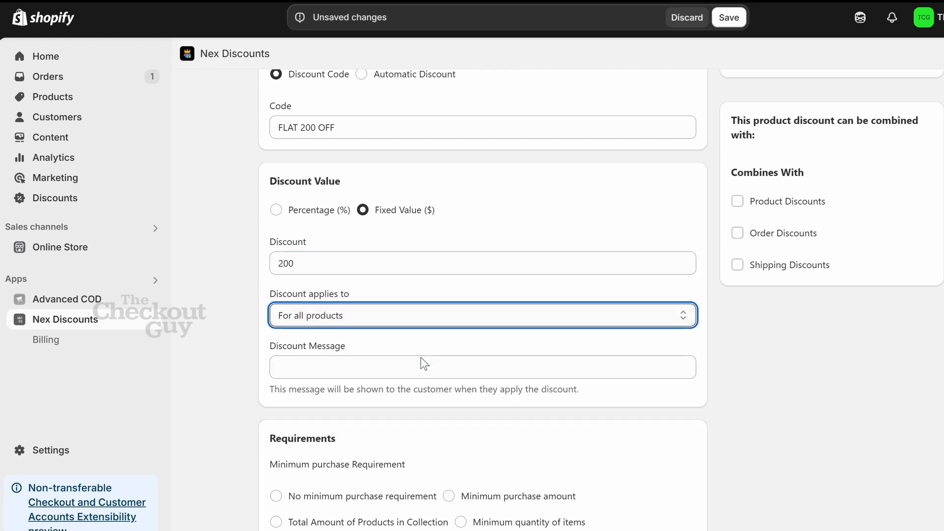
# - Require a minimum purchase amount of 3000 and make all customers eligible for the discount
pyautogui.scroll(-3, 879, 382)
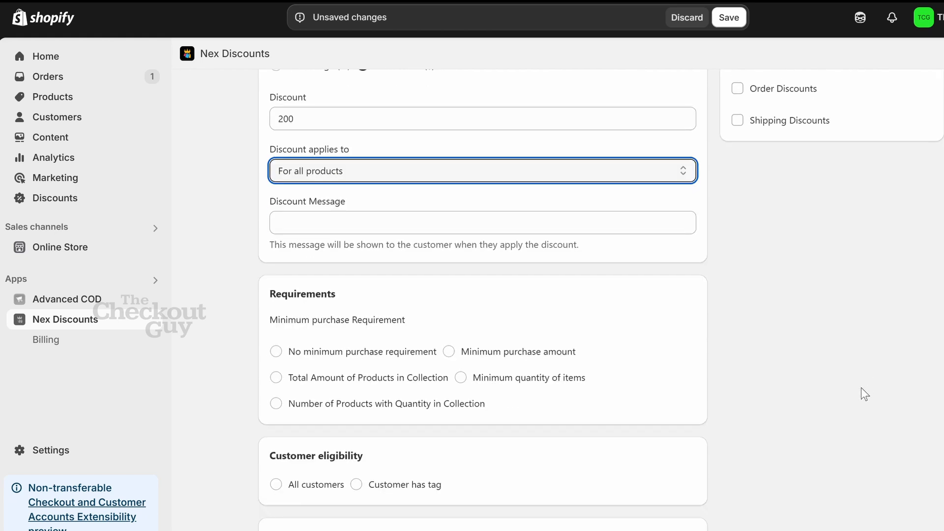
pyautogui.click(556, 352)
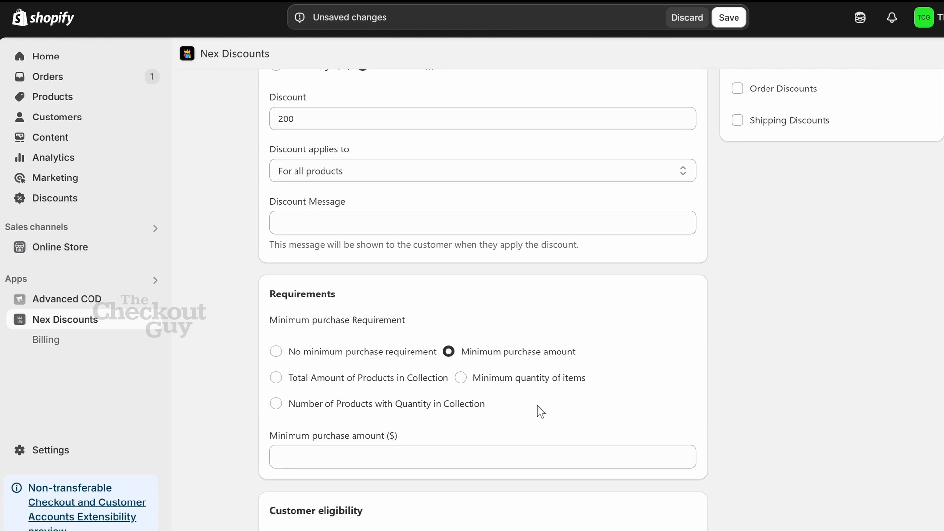
pyautogui.click(515, 451)
pyautogui.write('3000')
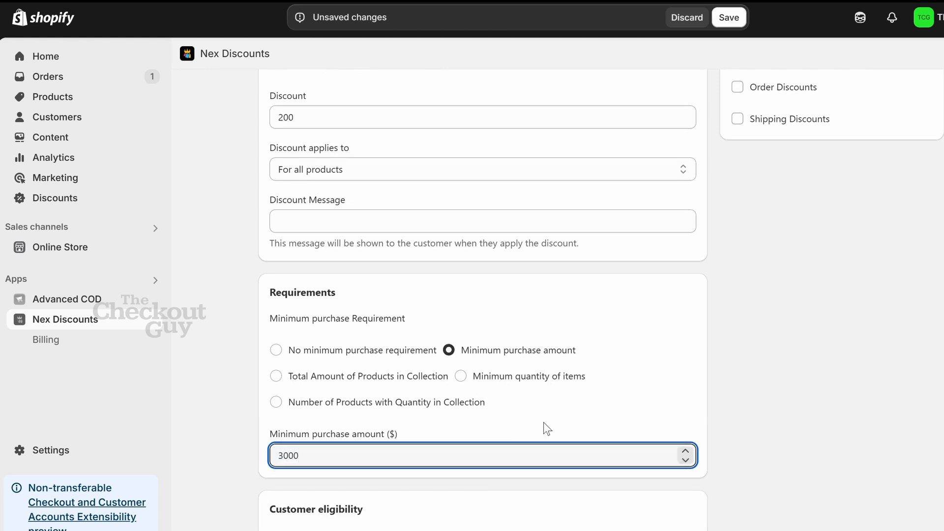
pyautogui.scroll(-2, 540, 425)
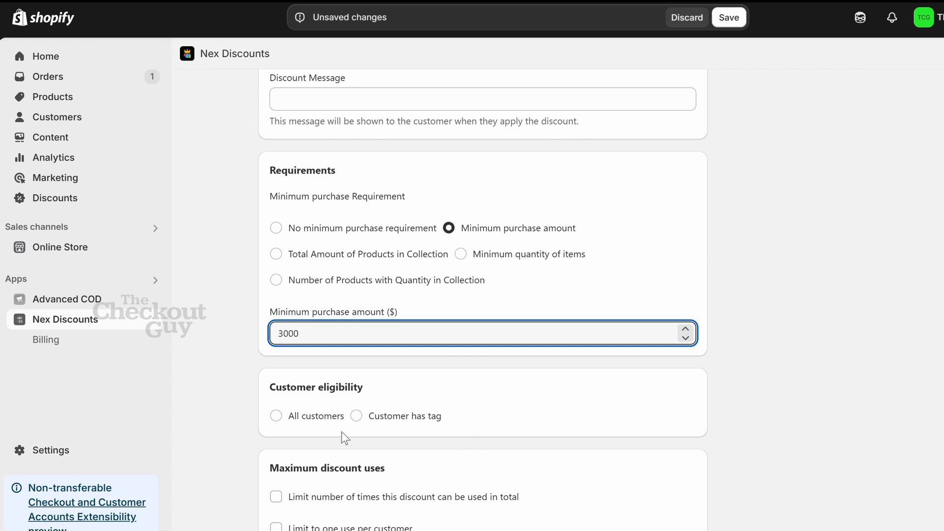
pyautogui.click(339, 417)
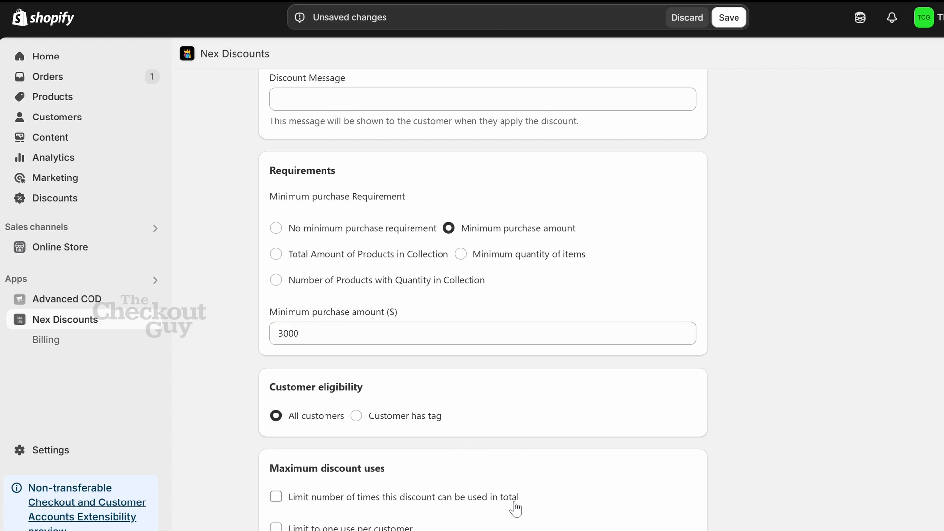
# - Limit the discount to 200 total uses and to one use per customer
pyautogui.click(498, 511)
pyautogui.click(464, 524)
pyautogui.write('2')
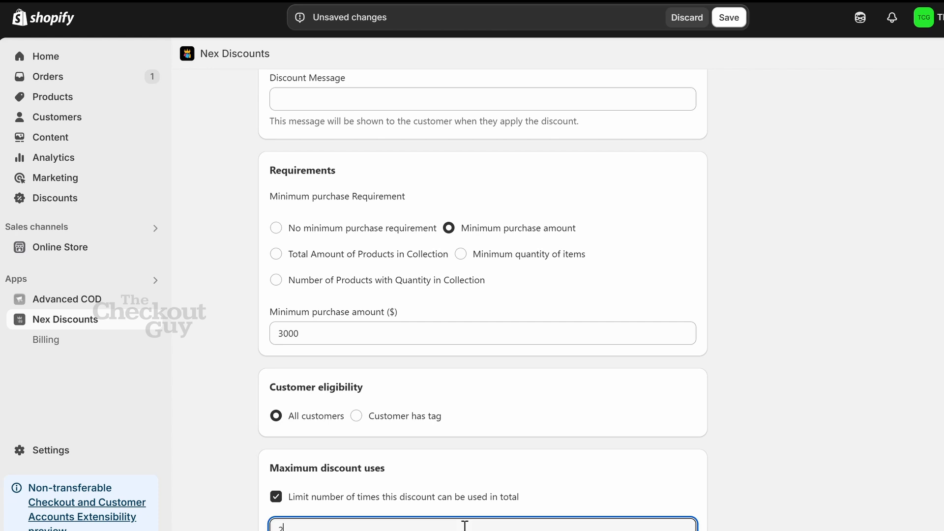
pyautogui.write('00')
pyautogui.scroll(-1, 843, 449)
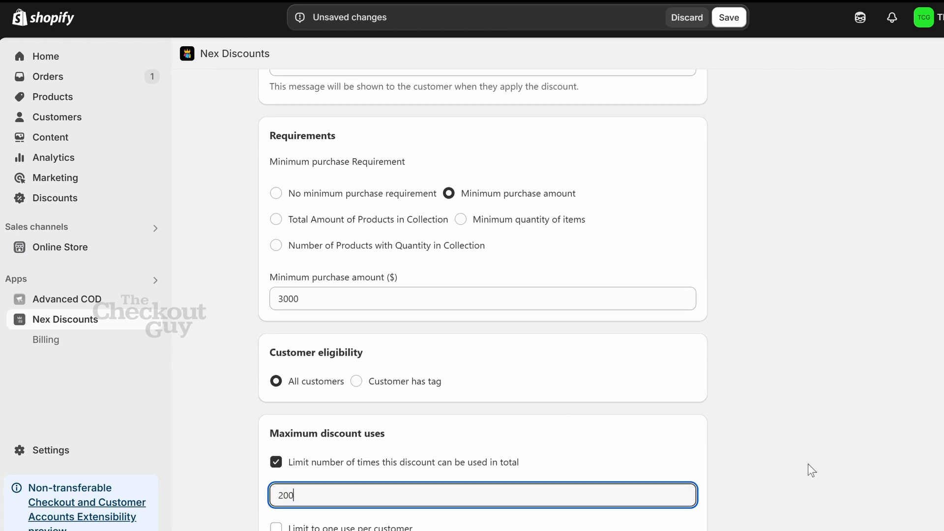
pyautogui.press('Tab')
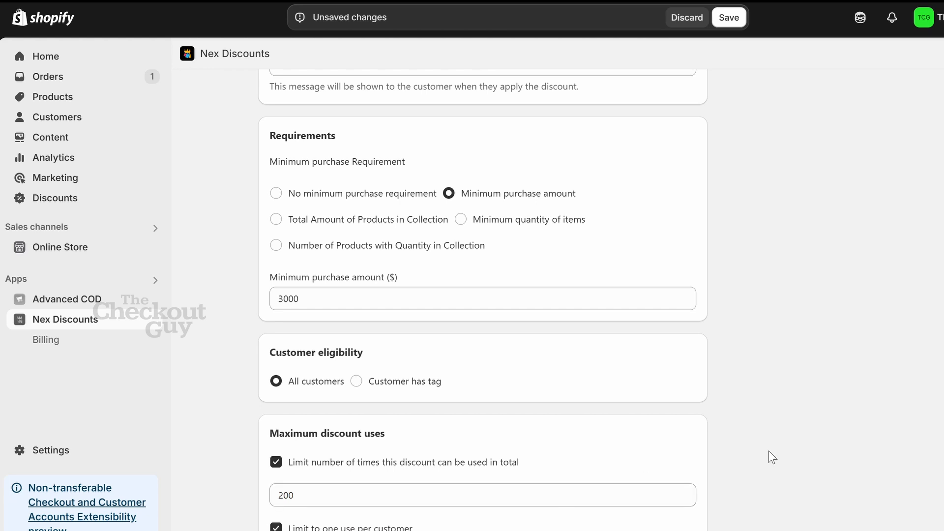
# - Review the discount's active dates and combination options, then save the discount
pyautogui.scroll(2, 770, 455)
pyautogui.scroll(8, 768, 454)
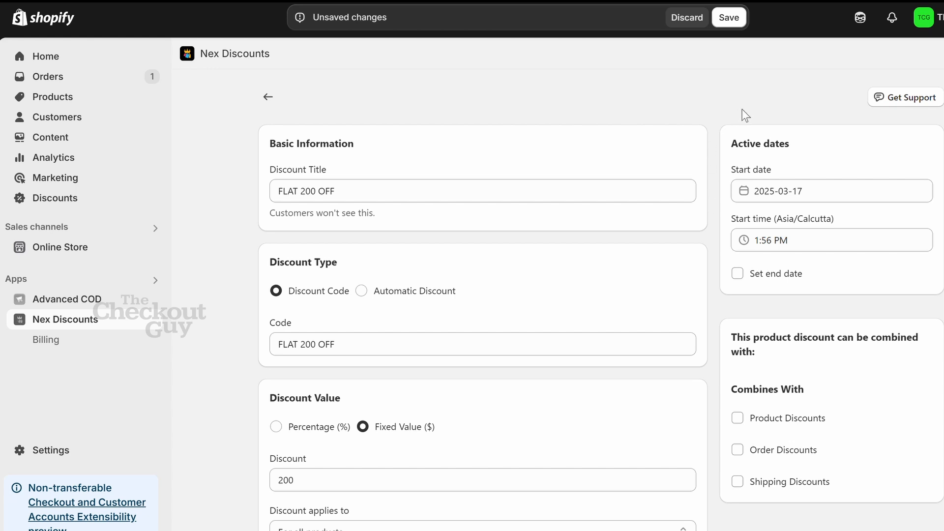
pyautogui.scroll(-3, 910, 322)
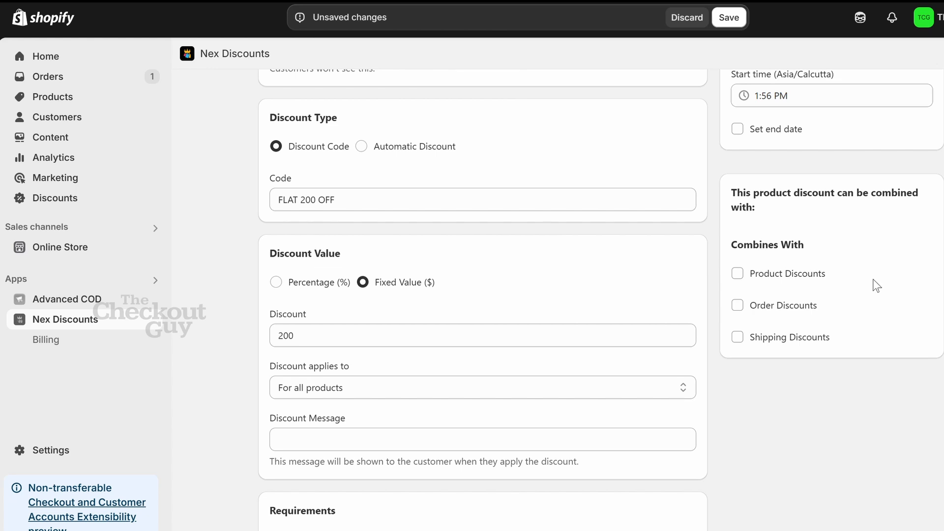
pyautogui.click(724, 20)
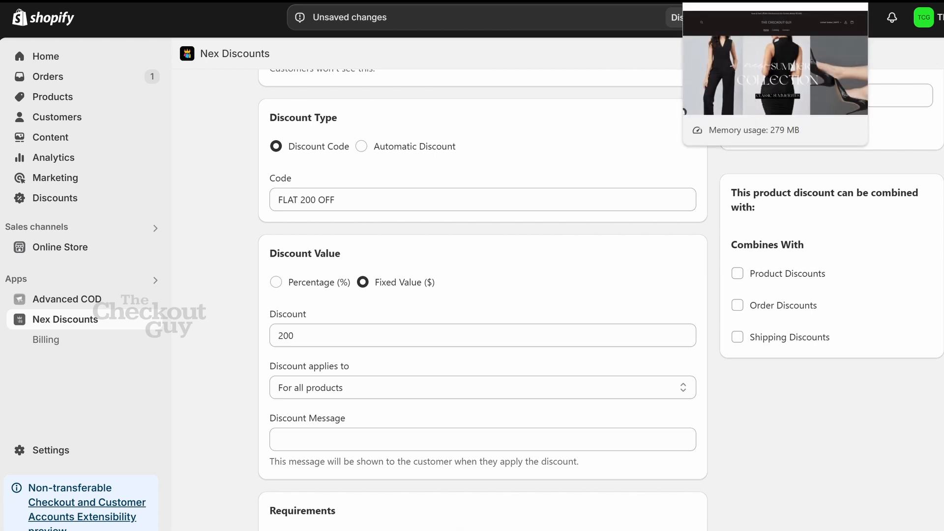
# - Switch to the storefront, open the Lace-up Cami Top from the catalog and buy it immediately
pyautogui.click(728, 1)
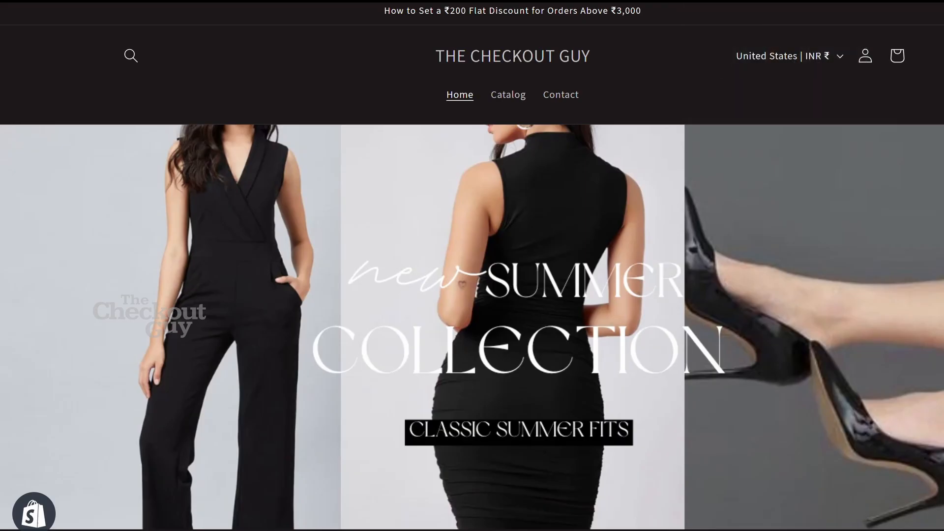
pyautogui.click(525, 95)
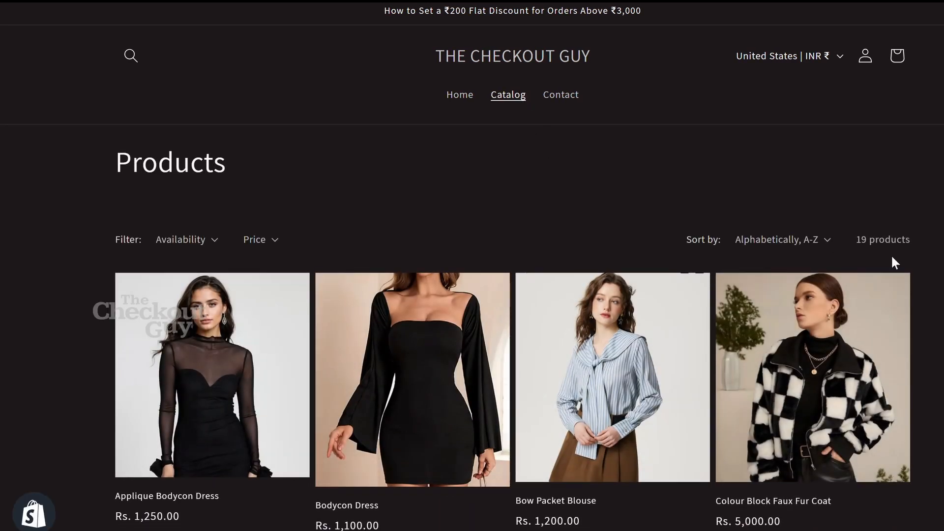
pyautogui.scroll(-3, 833, 263)
pyautogui.scroll(-9, 824, 267)
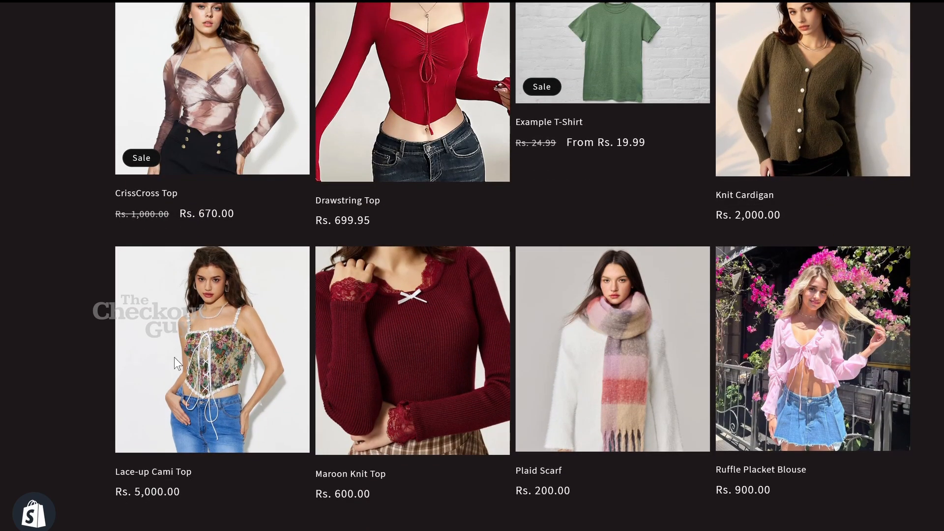
pyautogui.click(174, 359)
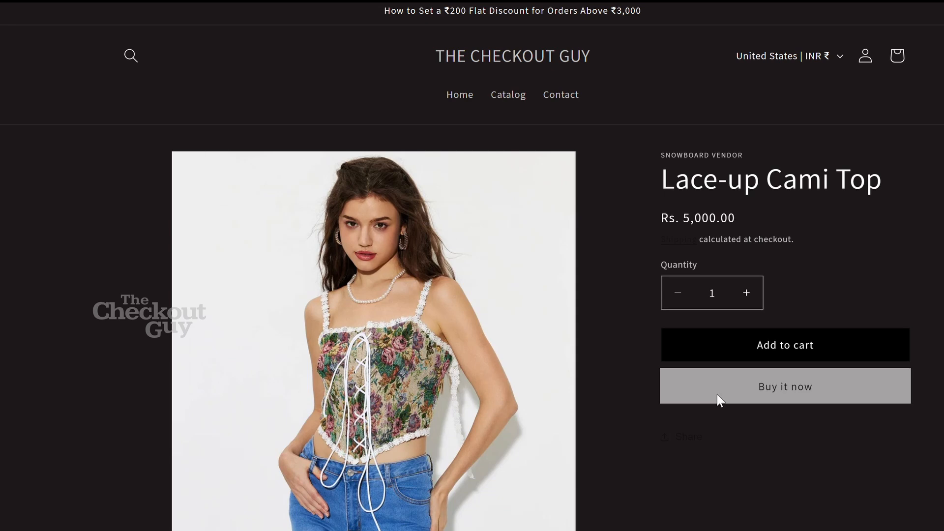
pyautogui.click(717, 396)
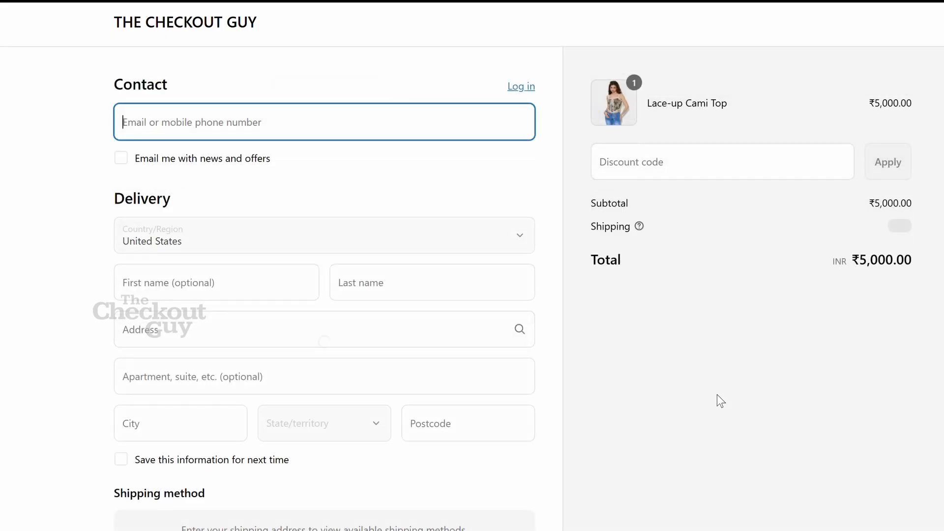
# - Fill in the delivery address by looking up "TEST" and accepting a suggested address
pyautogui.click(401, 337)
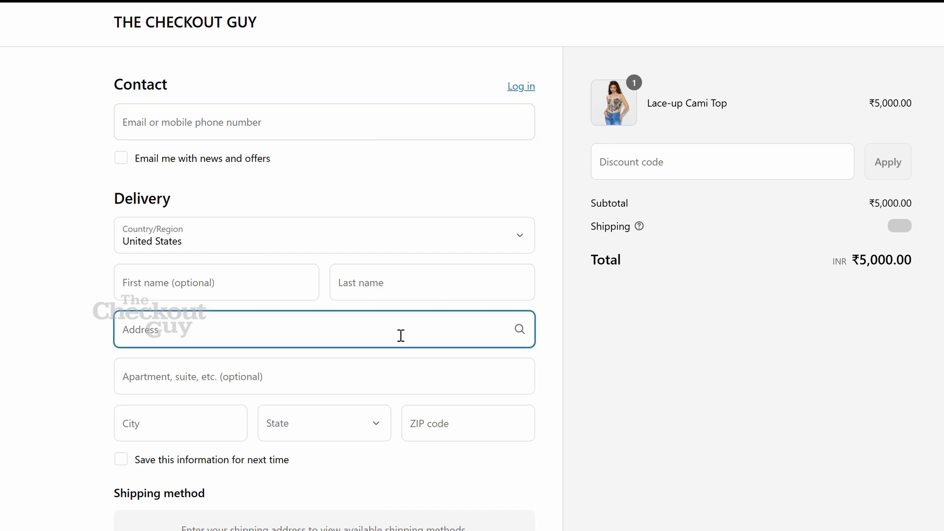
pyautogui.write('TEST')
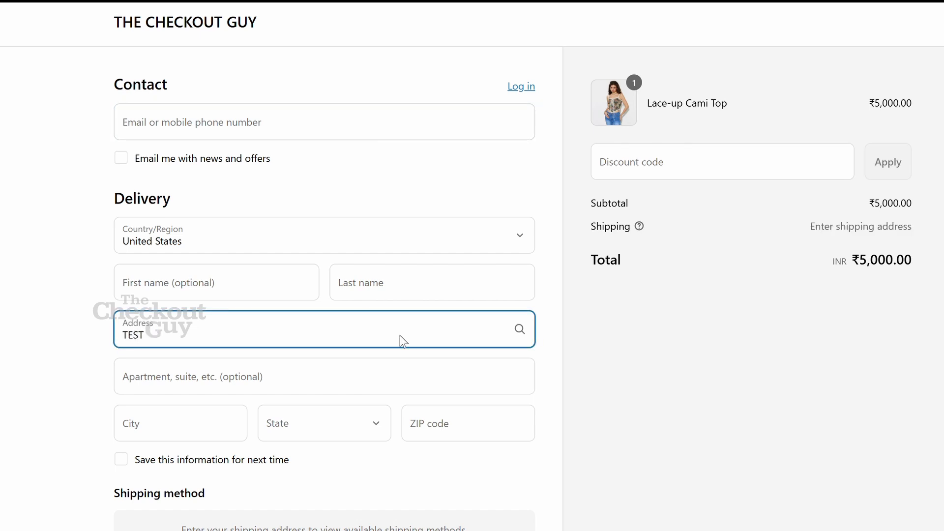
pyautogui.click(295, 397)
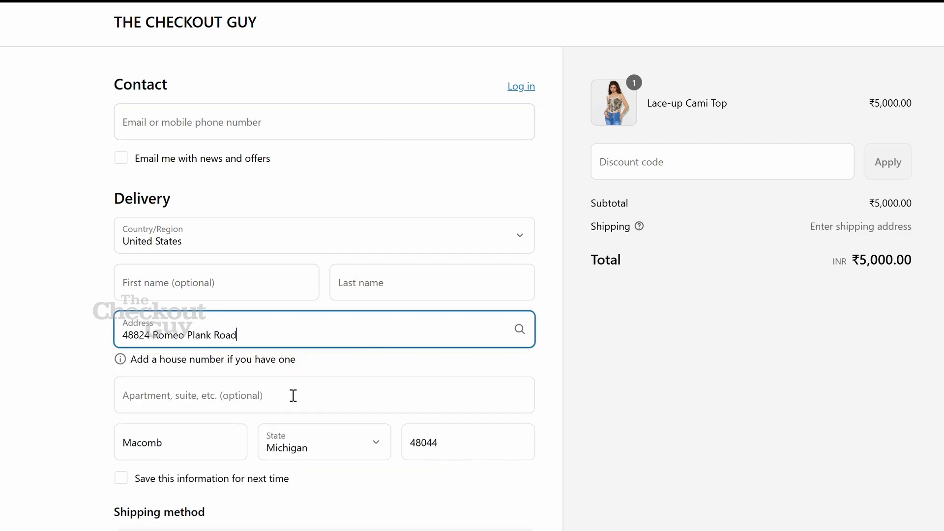
# - Apply the discount code "FLAT 200 OFF" to the Lace-up Cami Top order
pyautogui.click(714, 162)
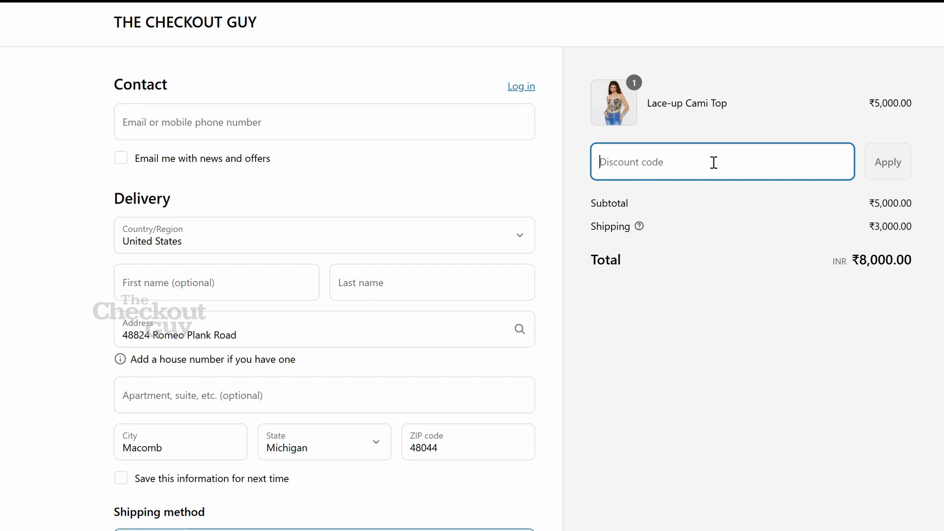
pyautogui.write('FLAT 200 OFF')
pyautogui.click(896, 179)
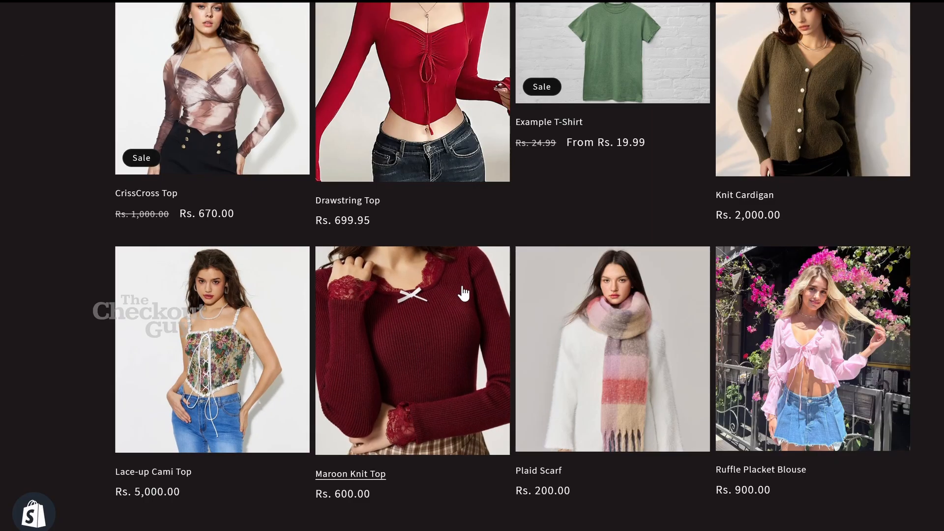
# - Open the Drawstring Top from the catalog and proceed directly to its checkout
pyautogui.scroll(2, 464, 293)
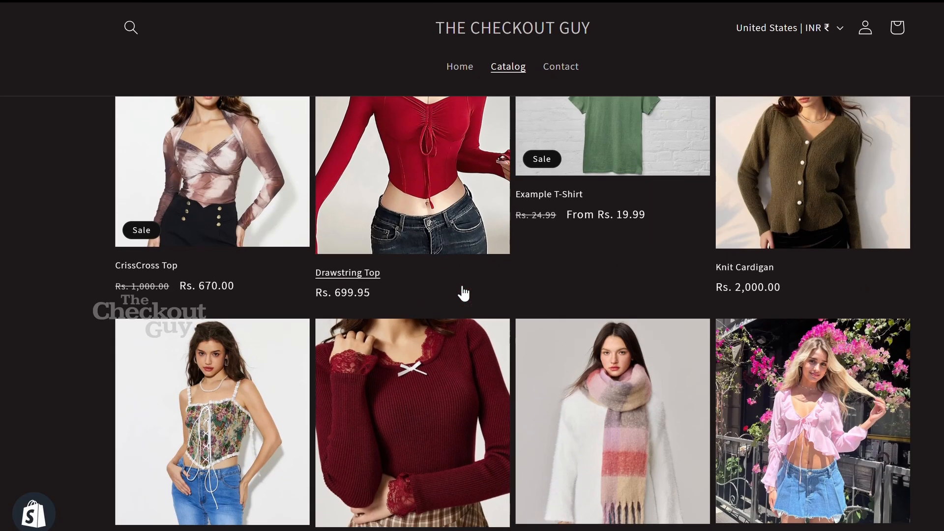
pyautogui.click(443, 205)
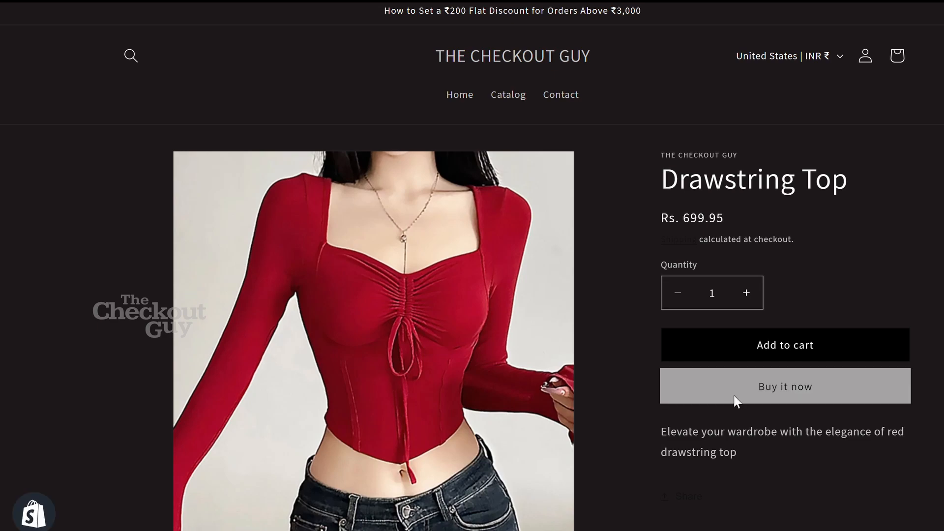
pyautogui.click(734, 395)
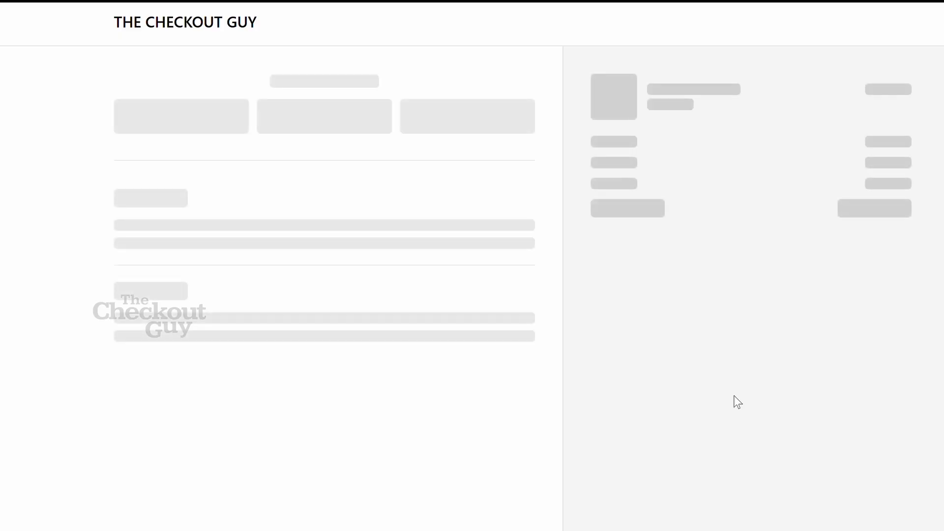
# - Complete the Drawstring Top order's delivery address using a suggestion for "TEST"
pyautogui.click(402, 327)
pyautogui.write('TEST')
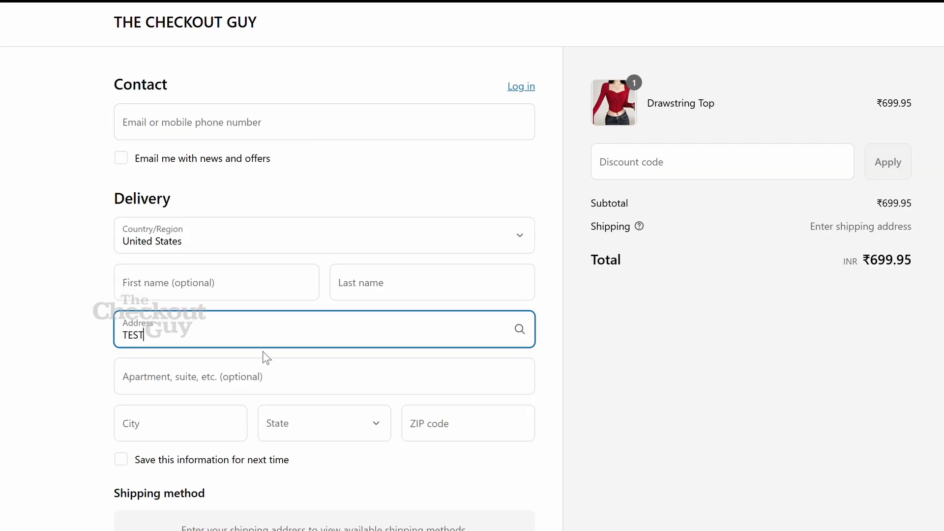
pyautogui.click(205, 396)
# - Try to apply the discount code "FLAT 200 OFF" to the Drawstring Top order
pyautogui.click(675, 154)
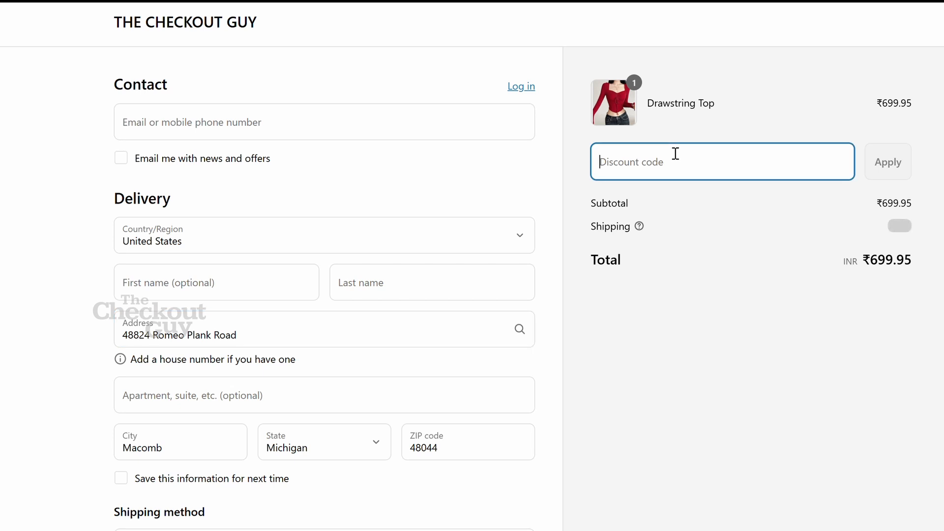
pyautogui.write('FLAT 200 OFF')
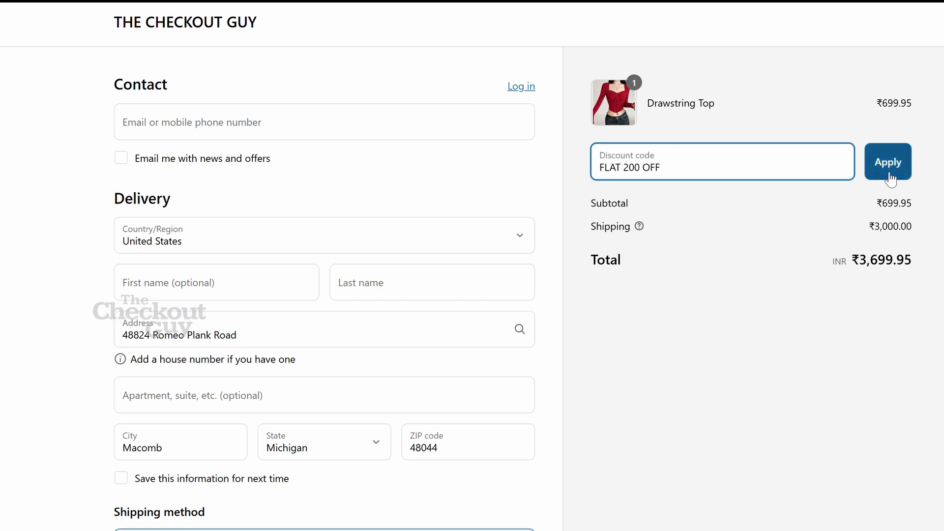
pyautogui.click(889, 172)
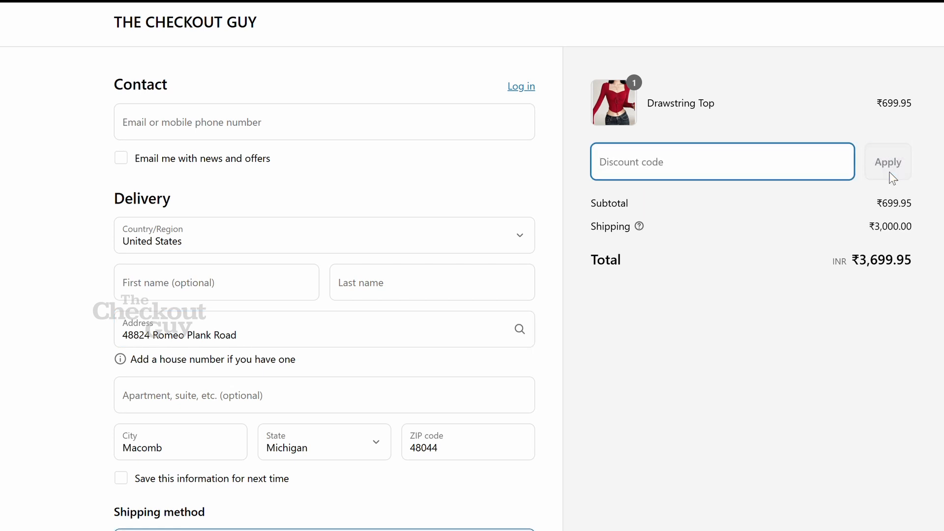